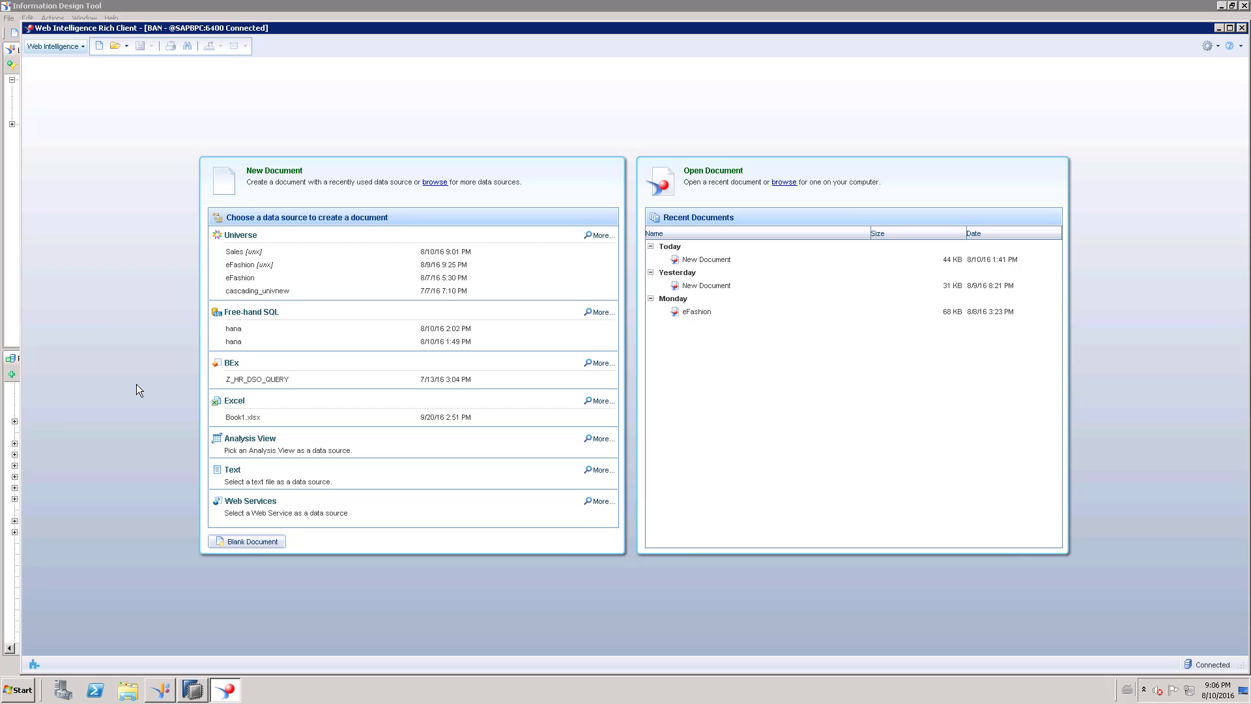
In Information Design Tool, collapse the Universes node so the HANA and CommonConnections folders show.
left_click(163, 694)
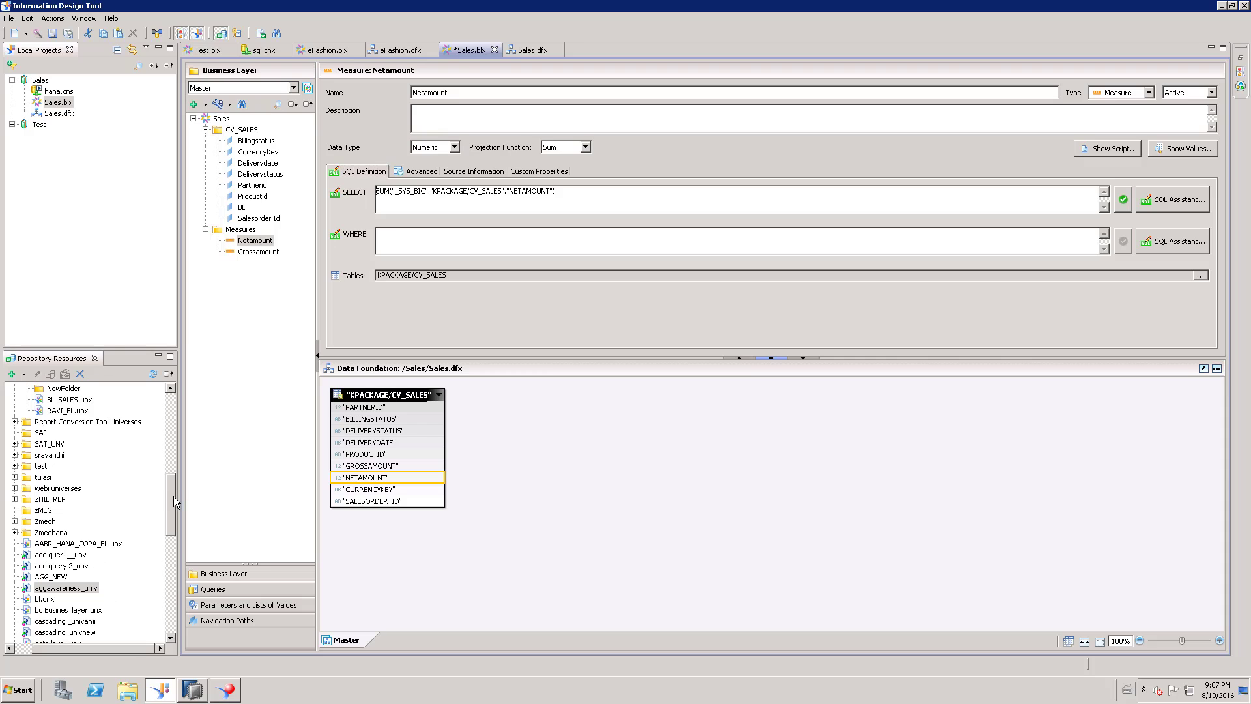
left_click_drag(174, 495, 174, 409)
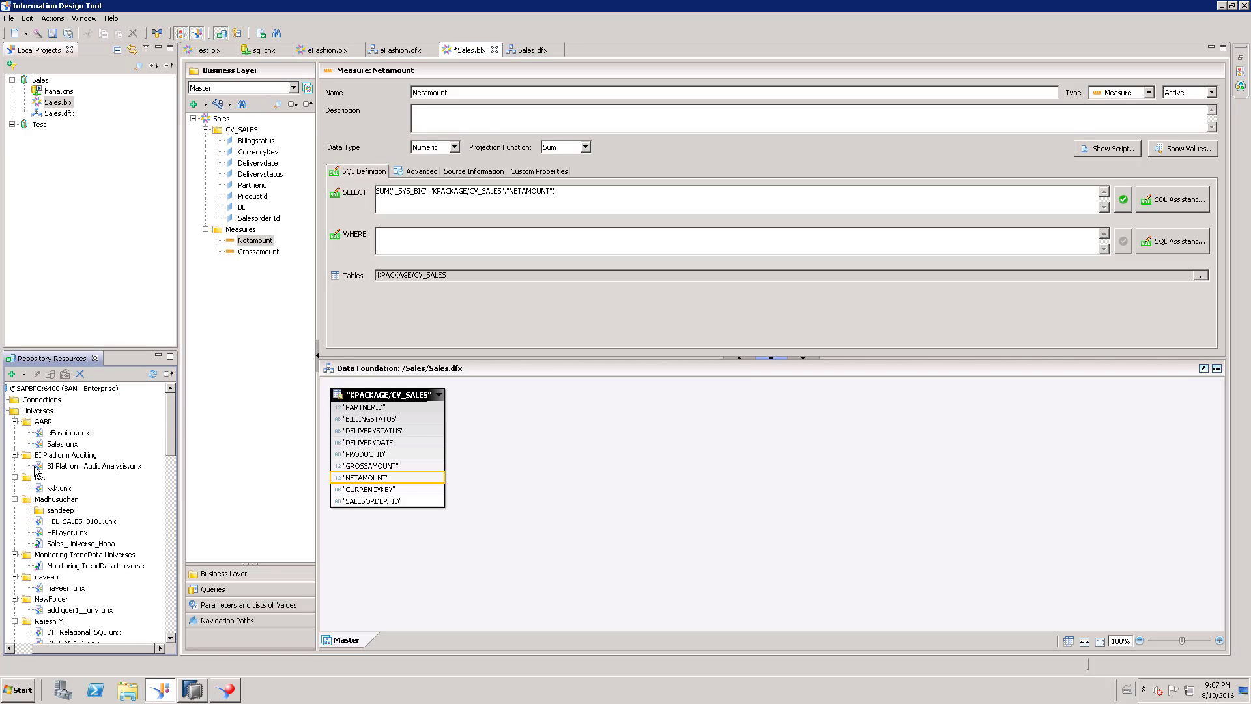
left_click_drag(67, 648, 48, 648)
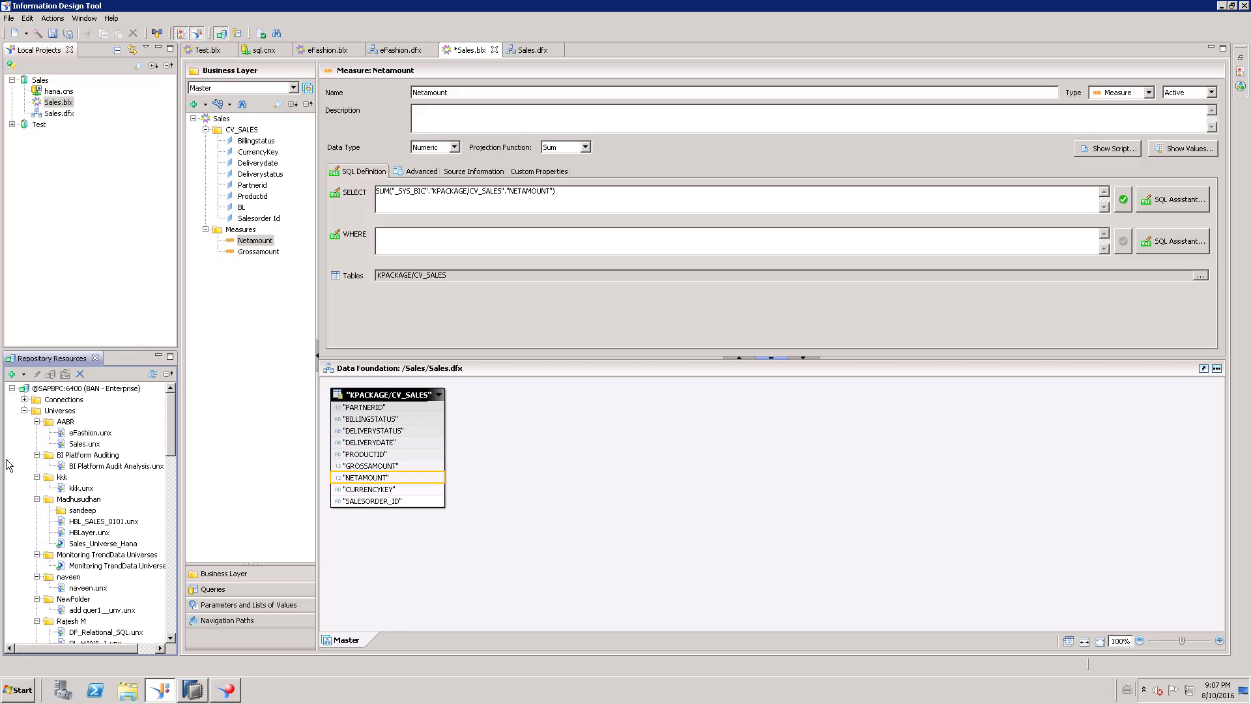
left_click(24, 410)
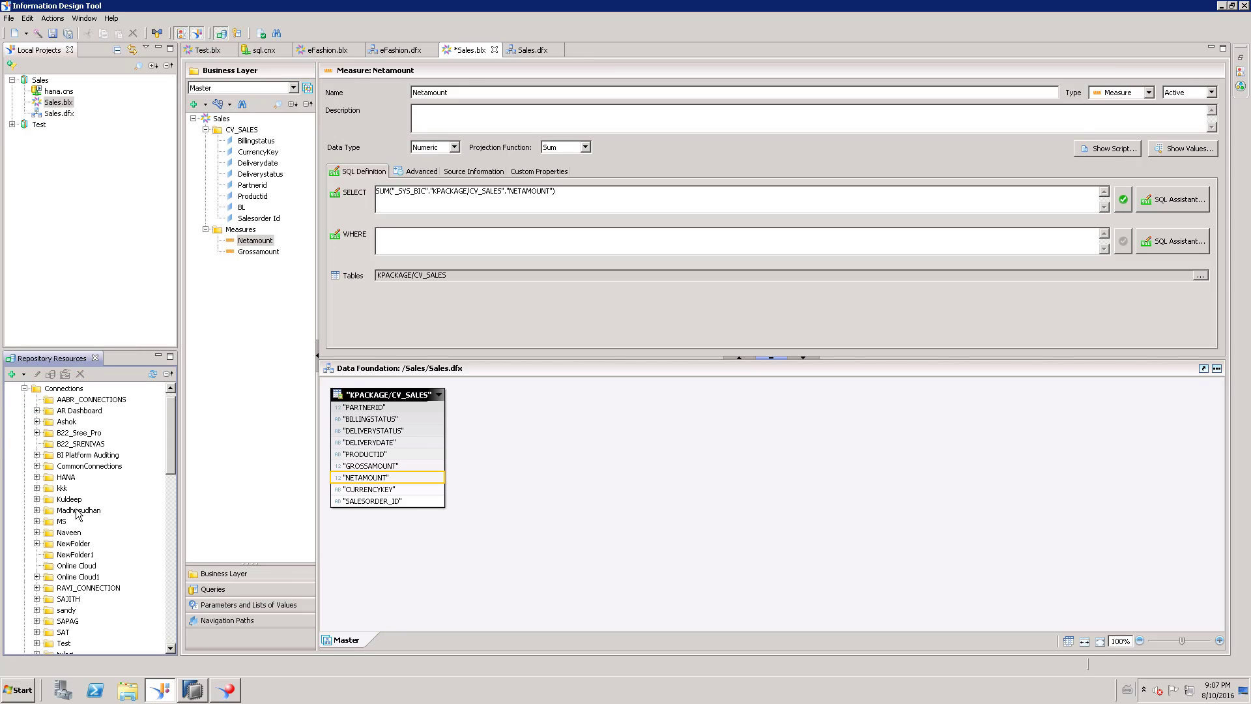
Start a Free-hand SQL query script on the hana connection, then switch to SAP HANA Studio.
left_click(228, 692)
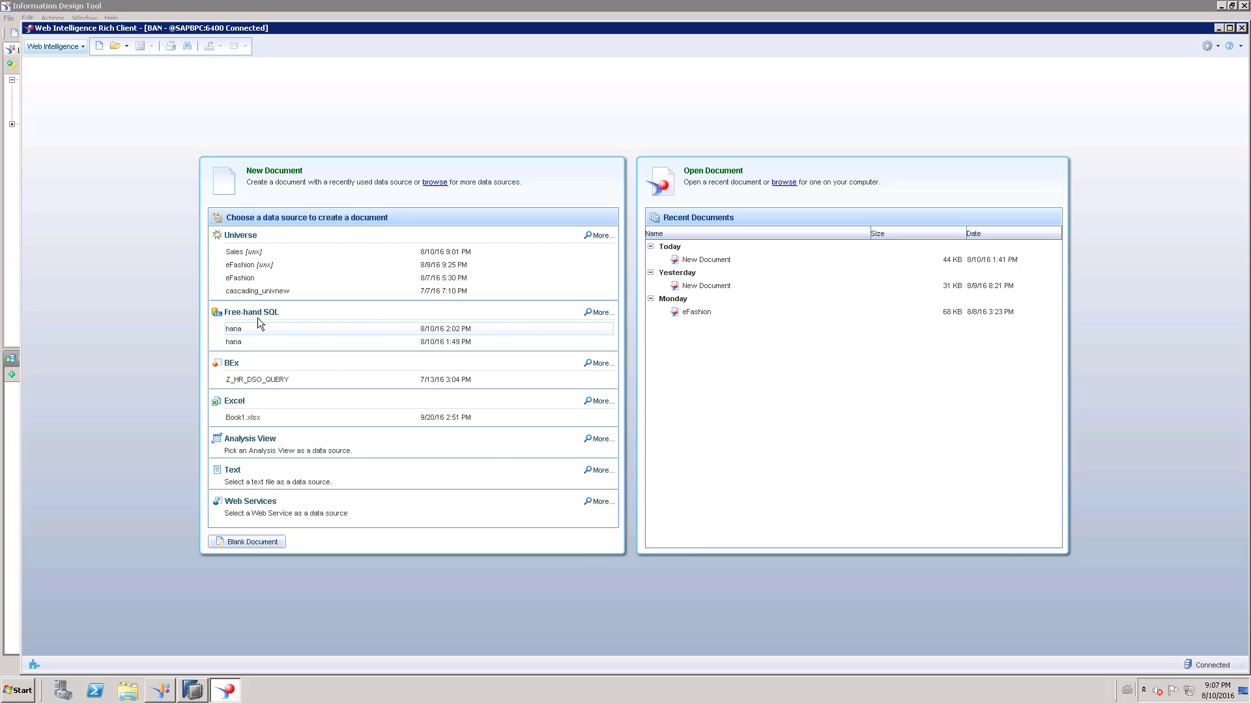
left_click(600, 314)
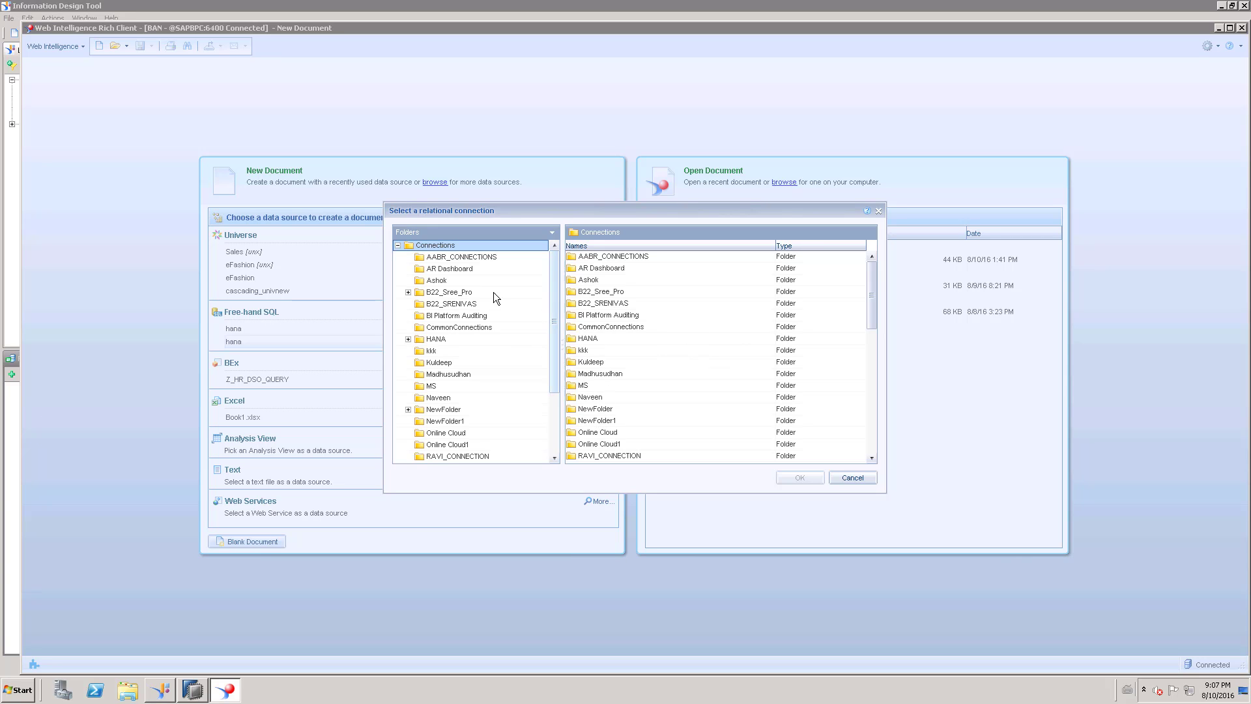
left_click_drag(873, 282, 873, 365)
left_click(586, 456)
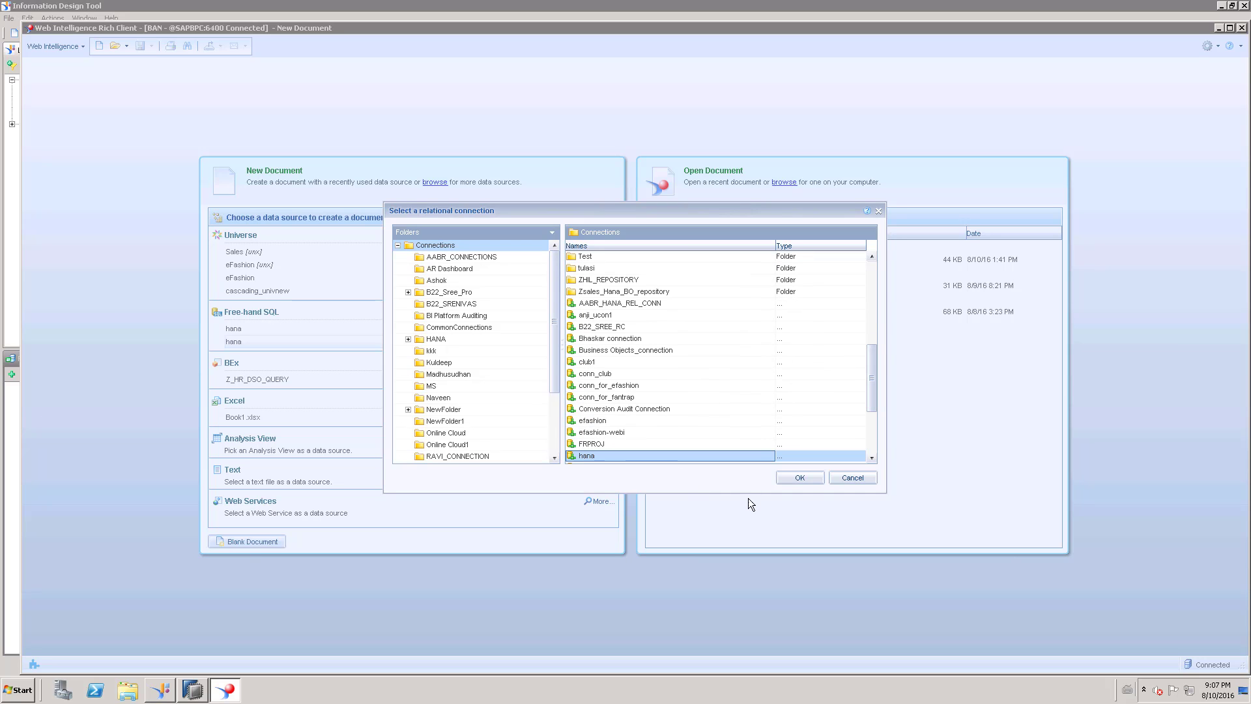
left_click(802, 479)
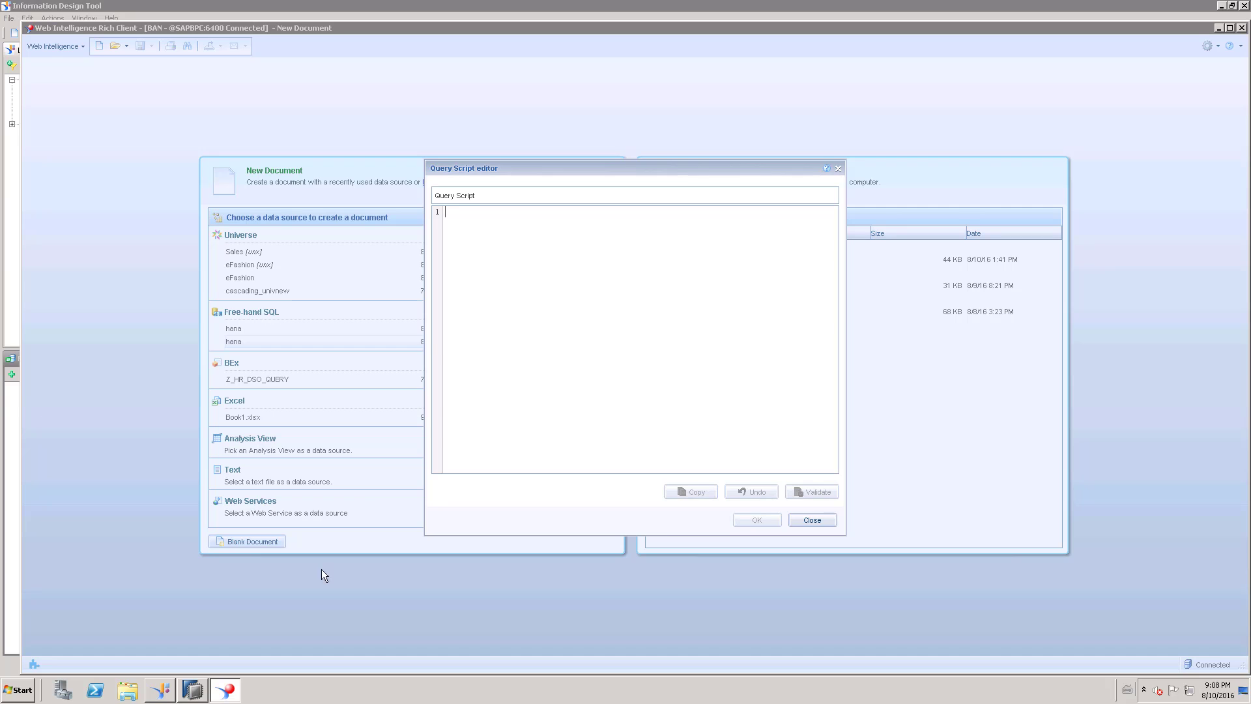
left_click(201, 683)
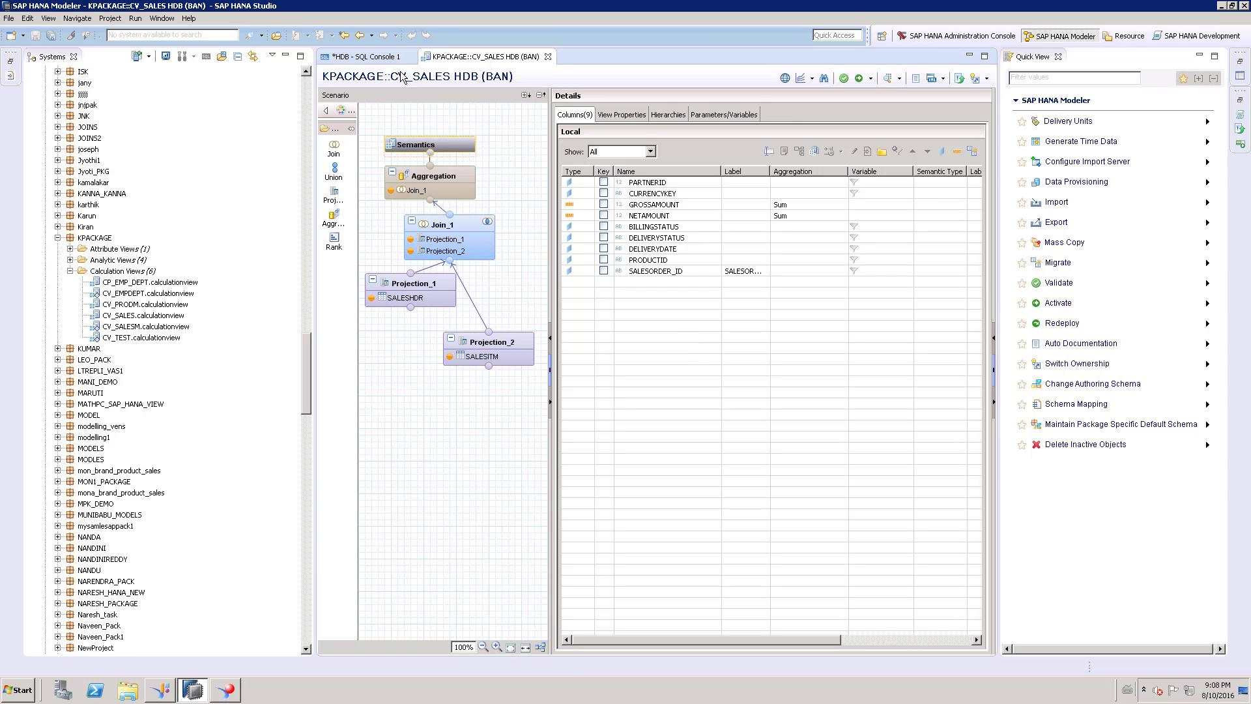
left_click(385, 57)
left_click(590, 139)
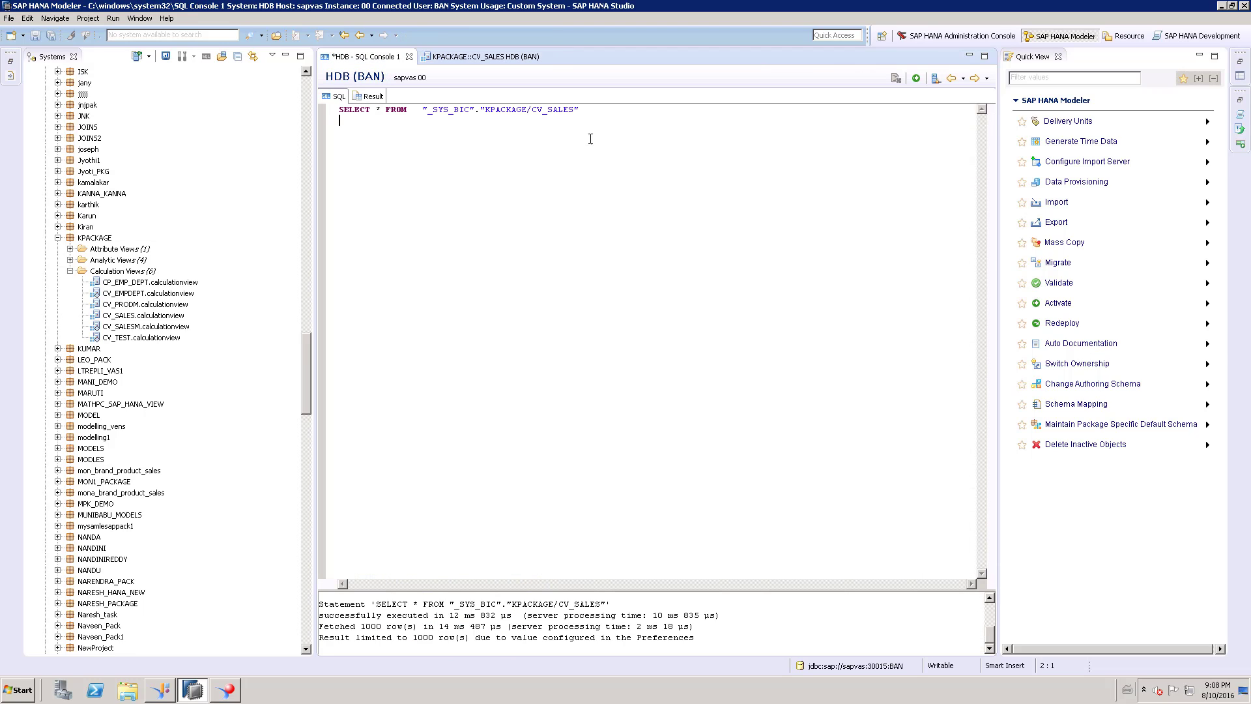
left_click_drag(589, 109, 338, 110)
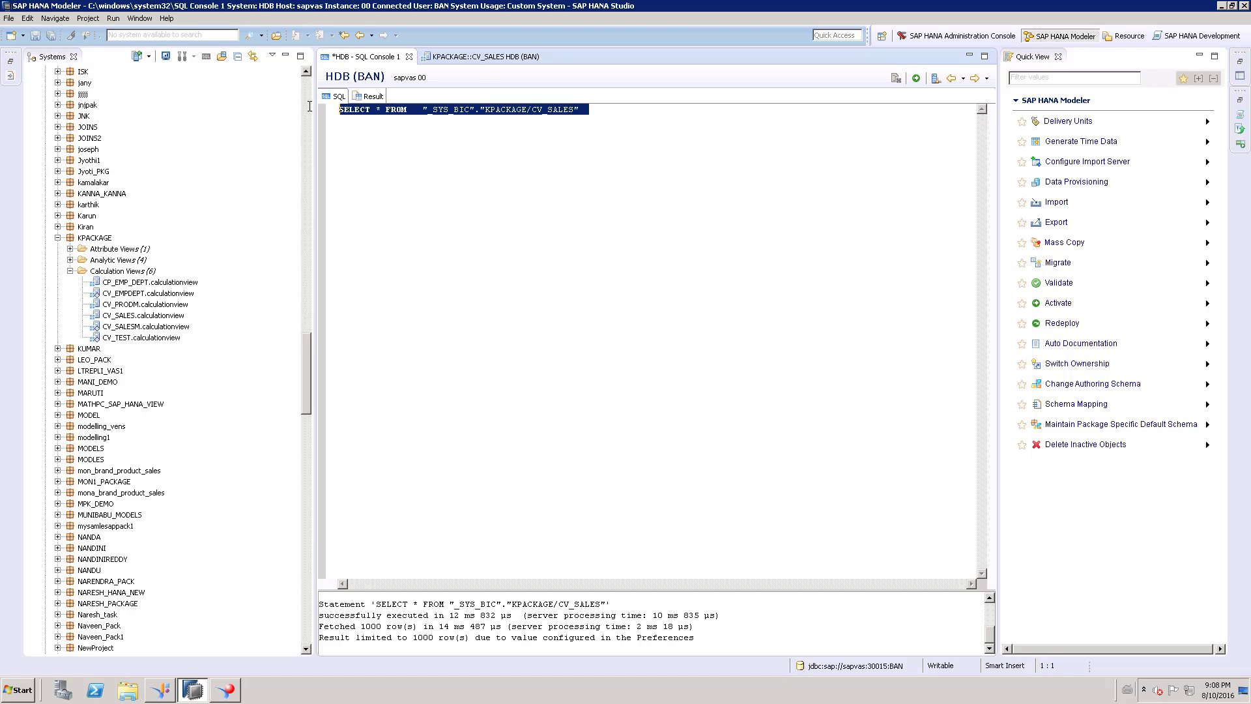
left_click(486, 184)
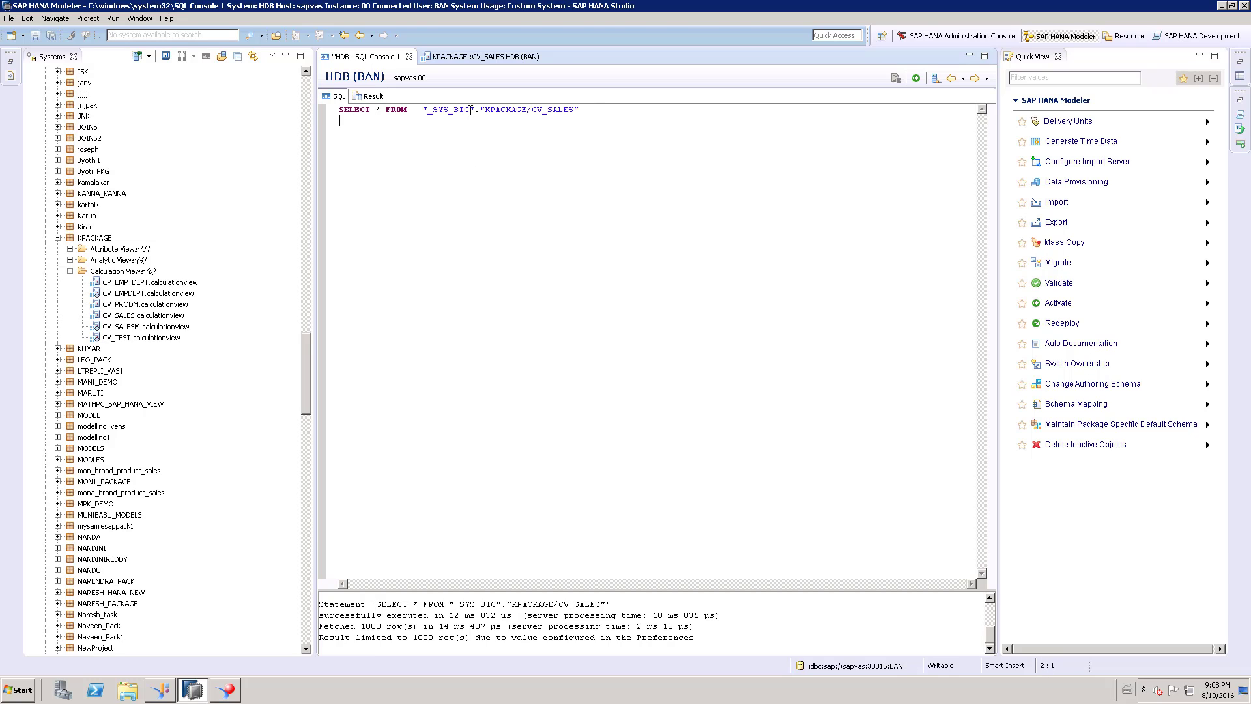
left_click_drag(471, 110, 431, 111)
left_click_drag(590, 109, 339, 109)
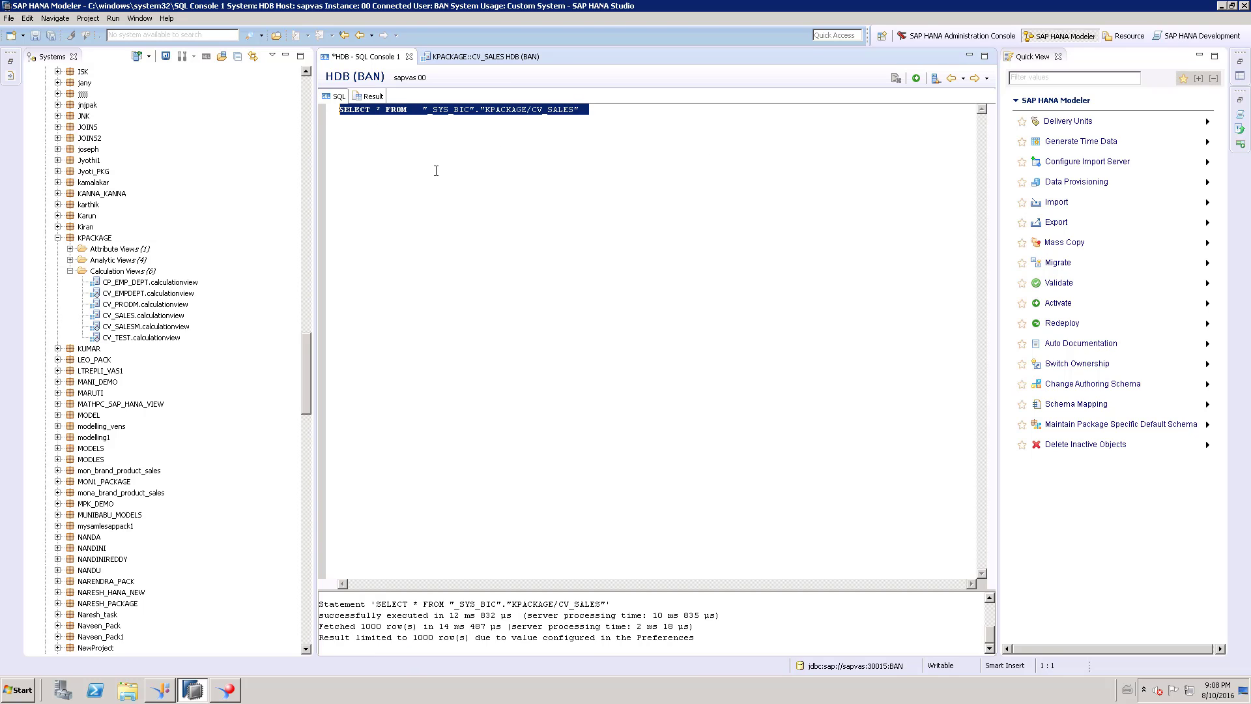
left_click(493, 56)
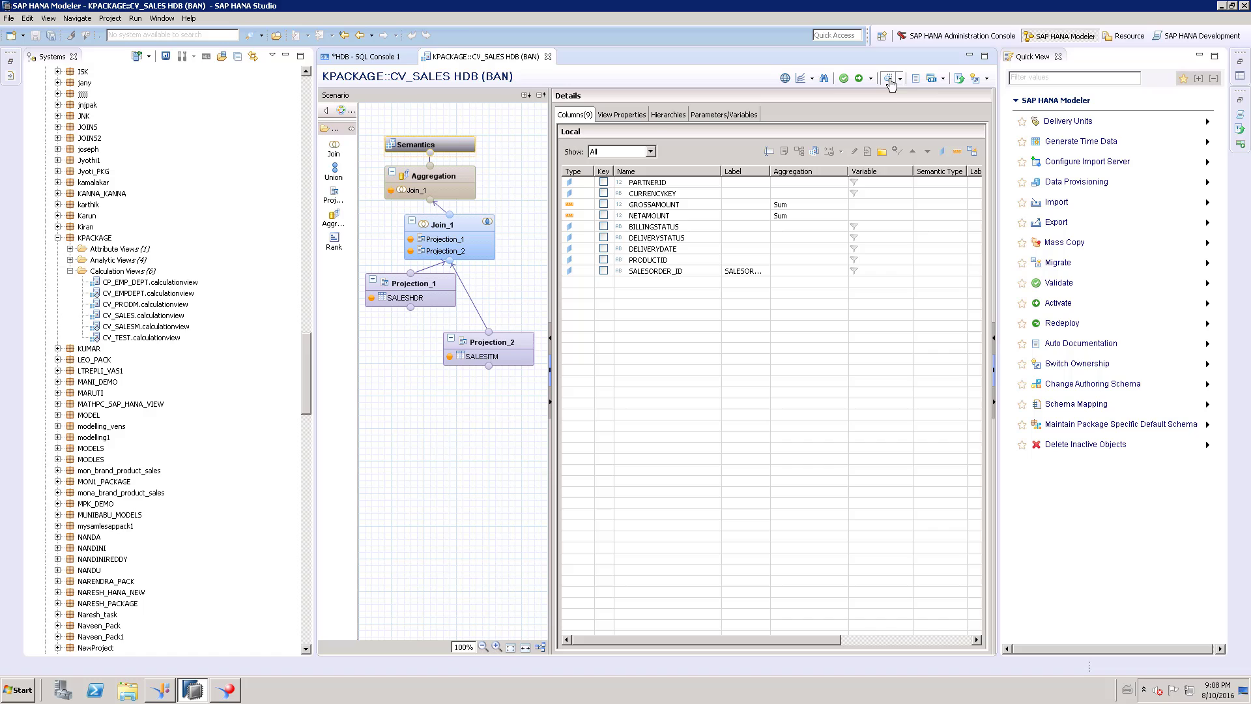
Run the SELECT * query on CV_SALES in HANA Studio, copy its text, and return to Web Intelligence.
left_click(493, 130)
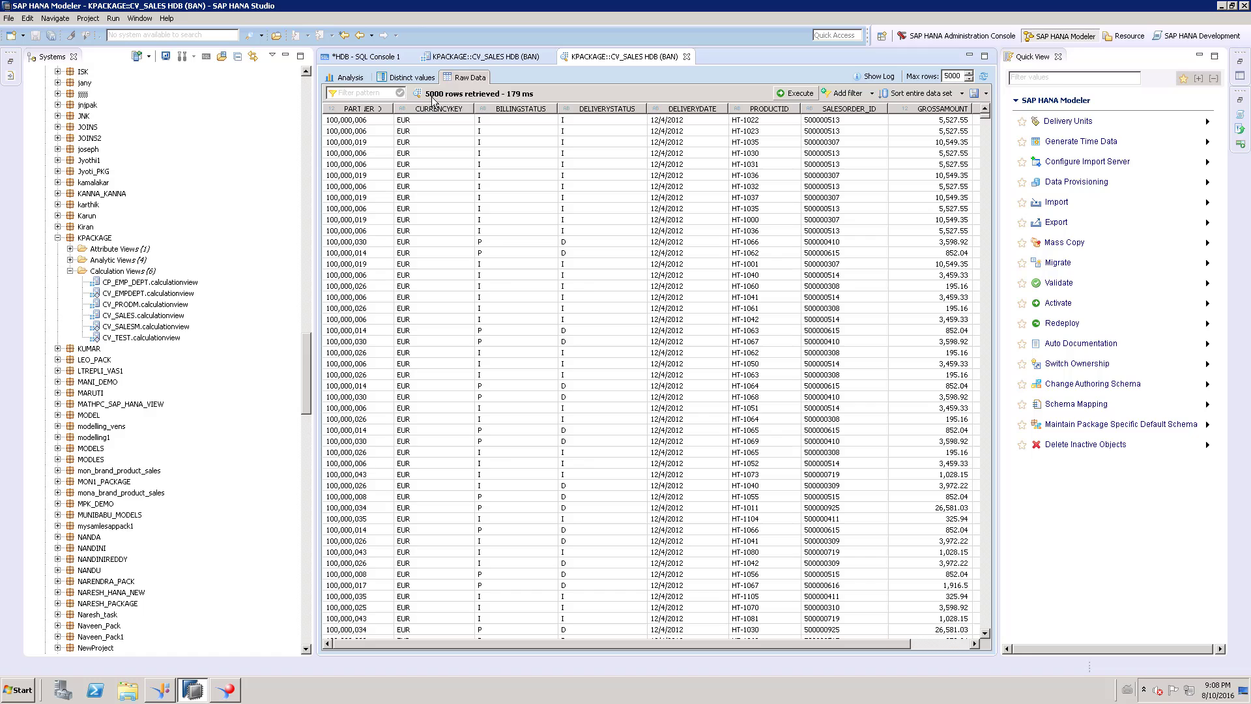
left_click(377, 62)
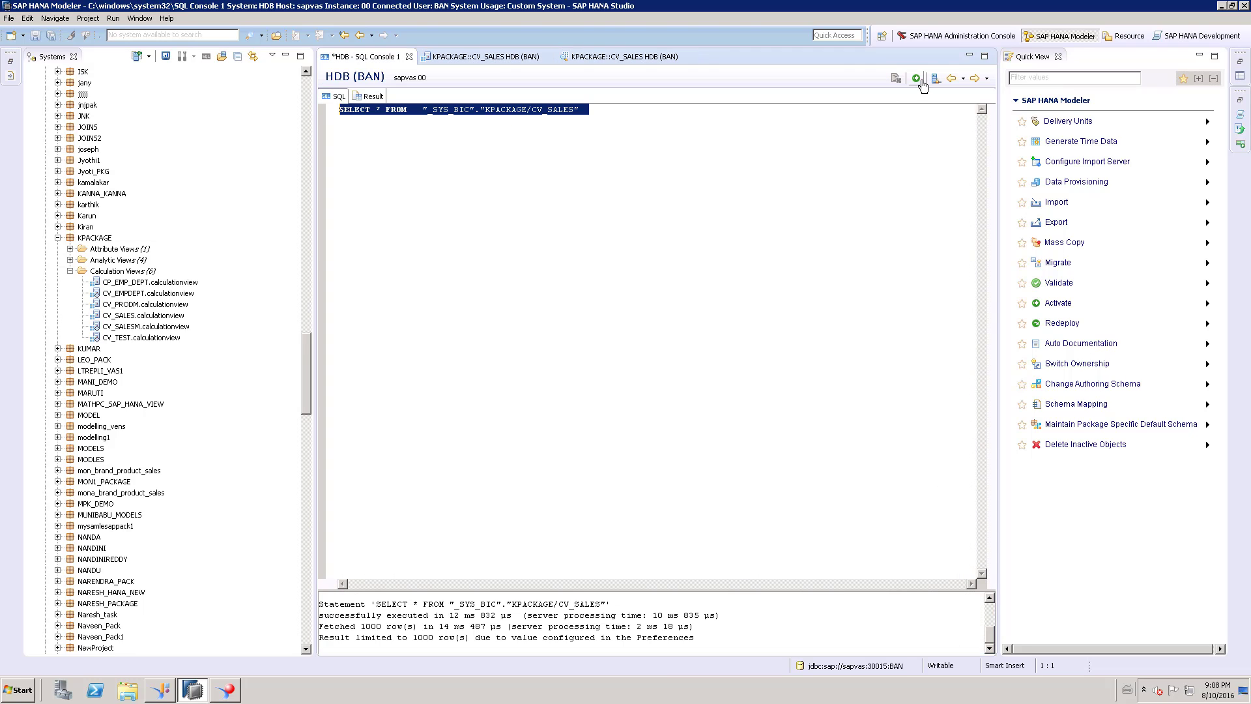
left_click(918, 79)
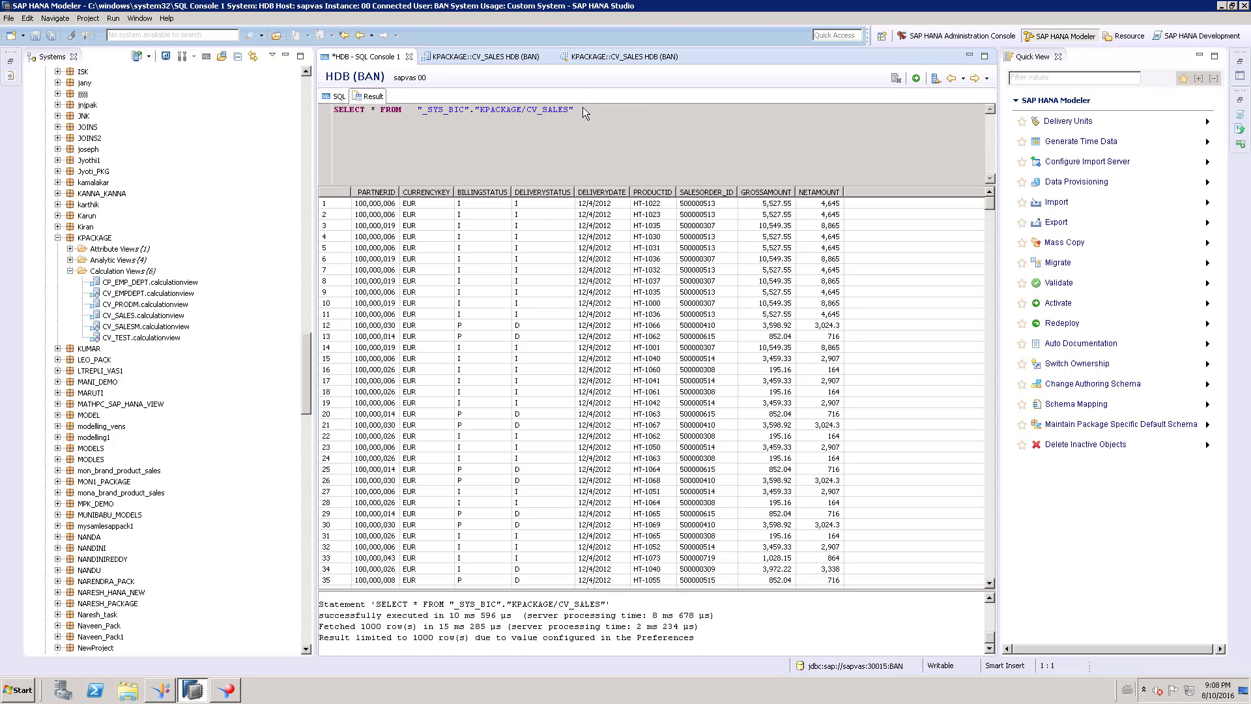
left_click_drag(584, 112, 329, 111)
key("ctrl+c")
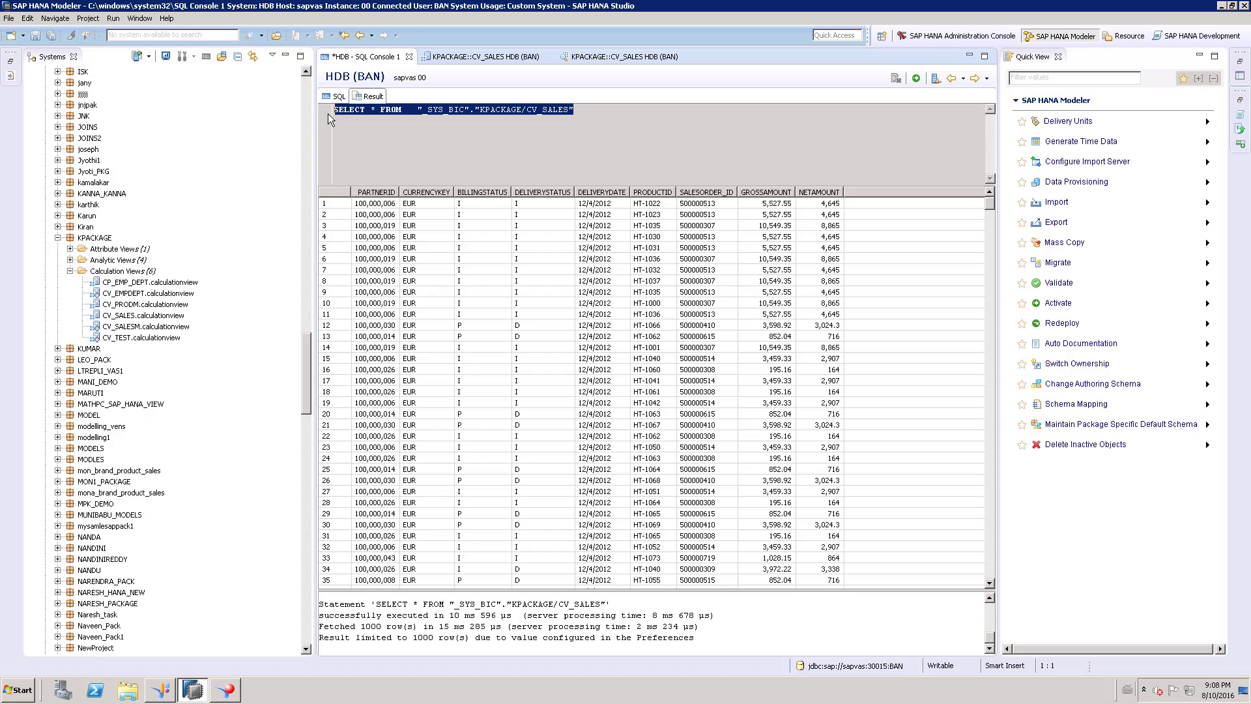
left_click(228, 689)
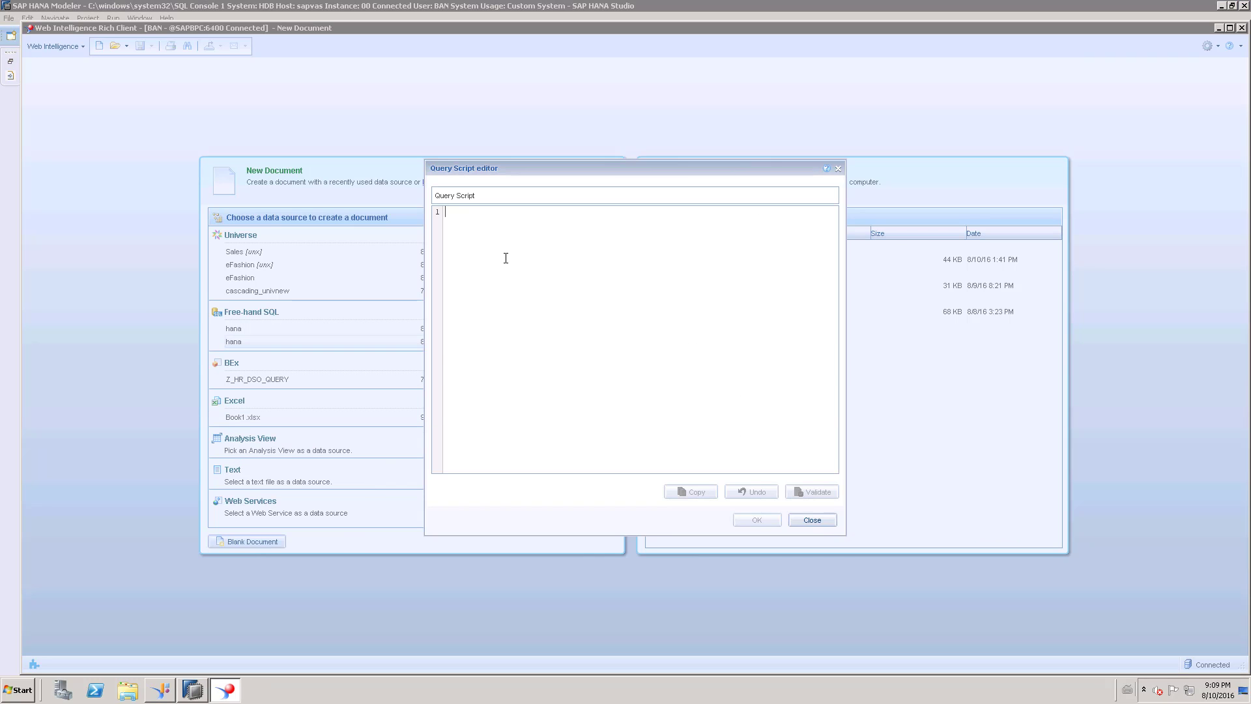
Paste the SELECT * CV_SALES query into the Query Script, validate it without errors, and accept it.
key("ctrl+v")
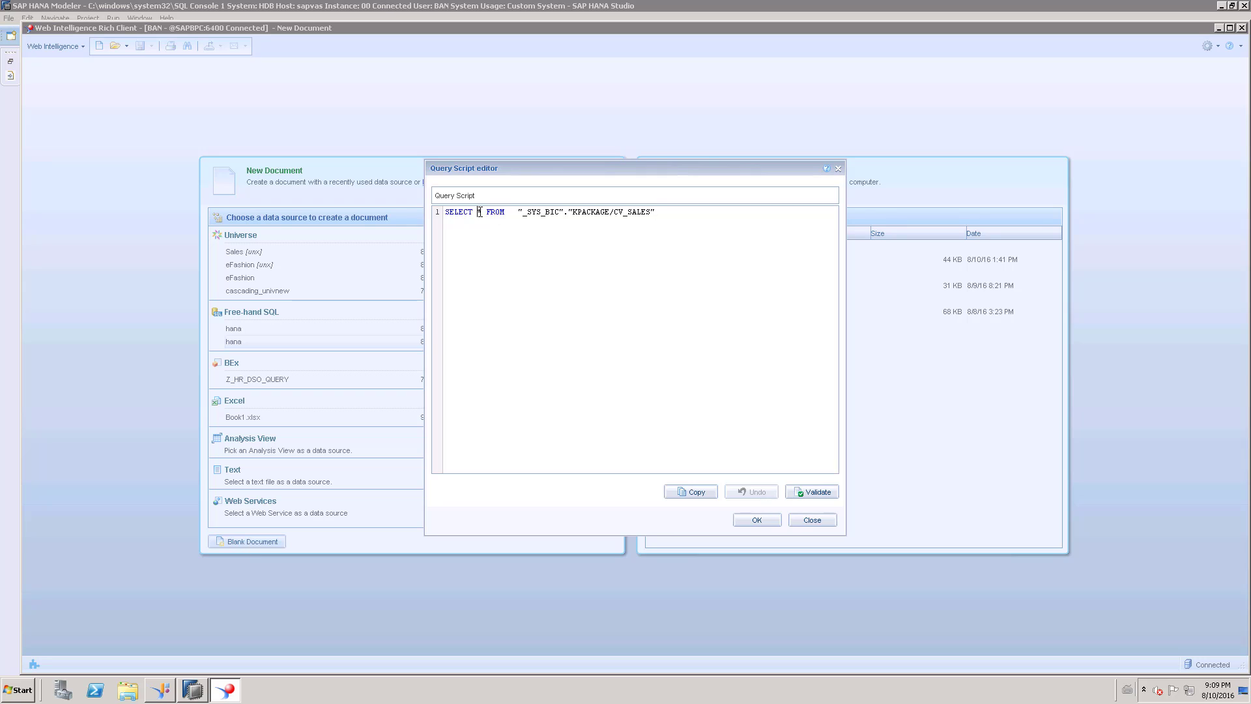
left_click(480, 211)
left_click(800, 493)
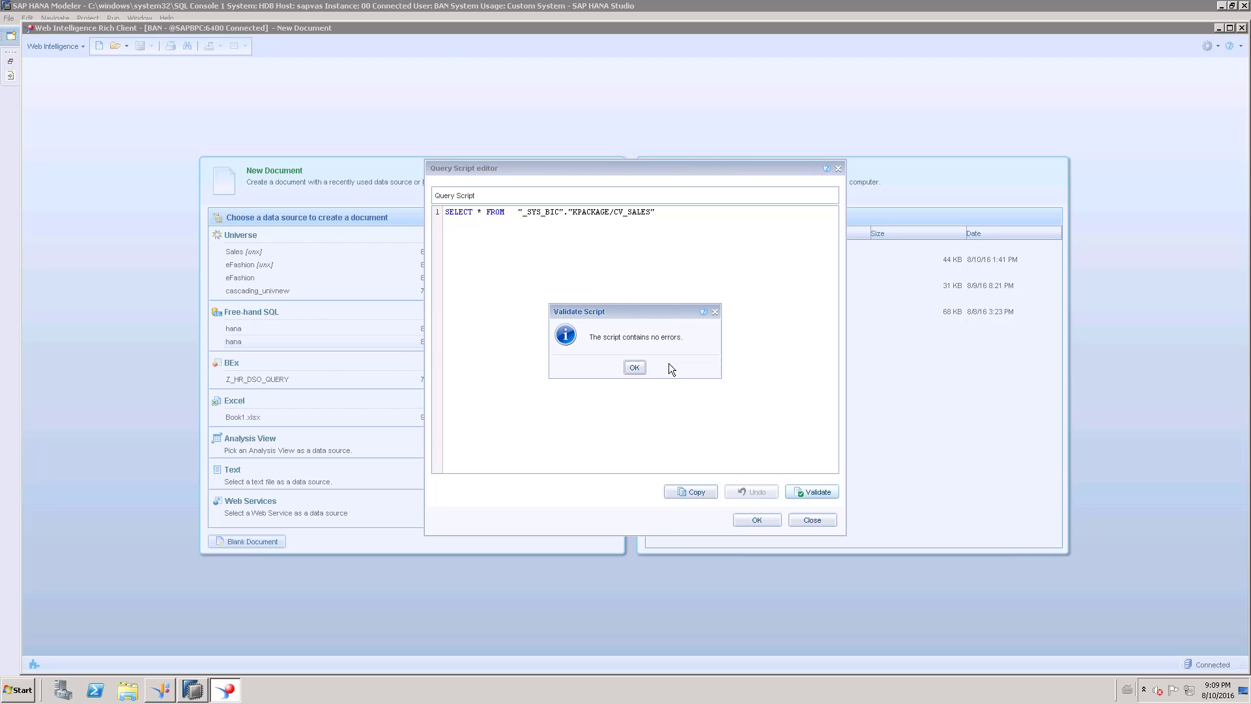
left_click(633, 367)
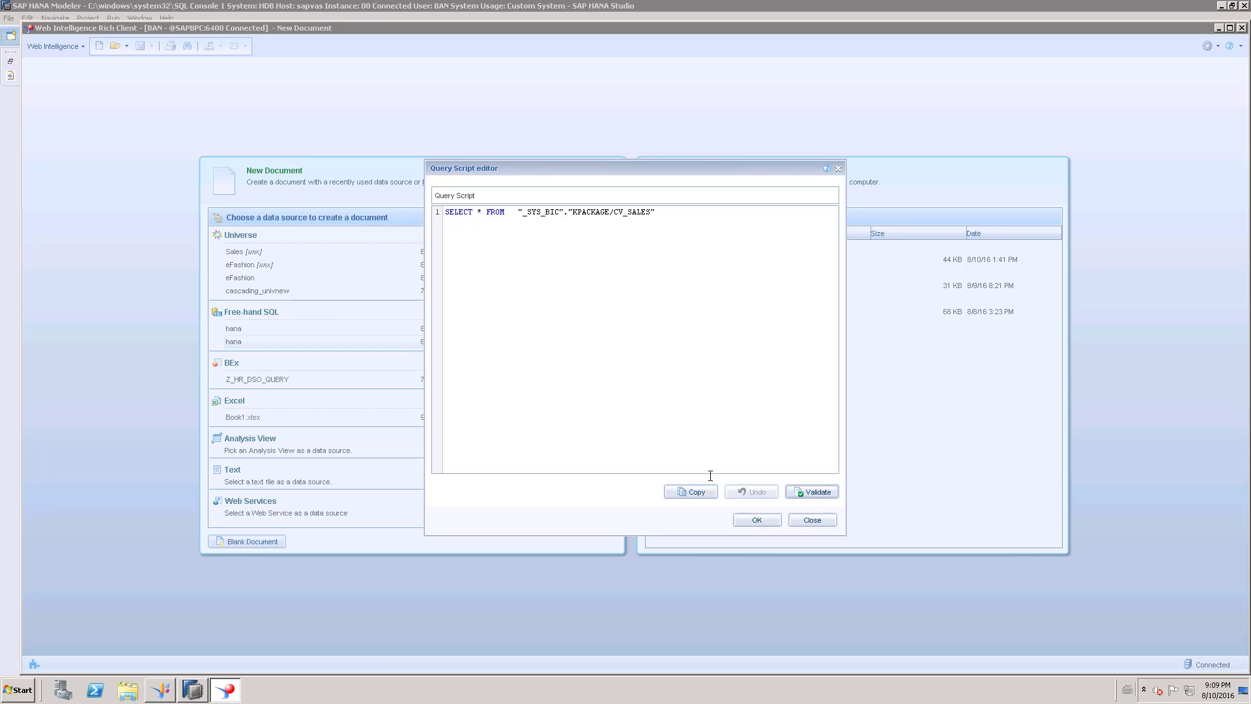
left_click(757, 520)
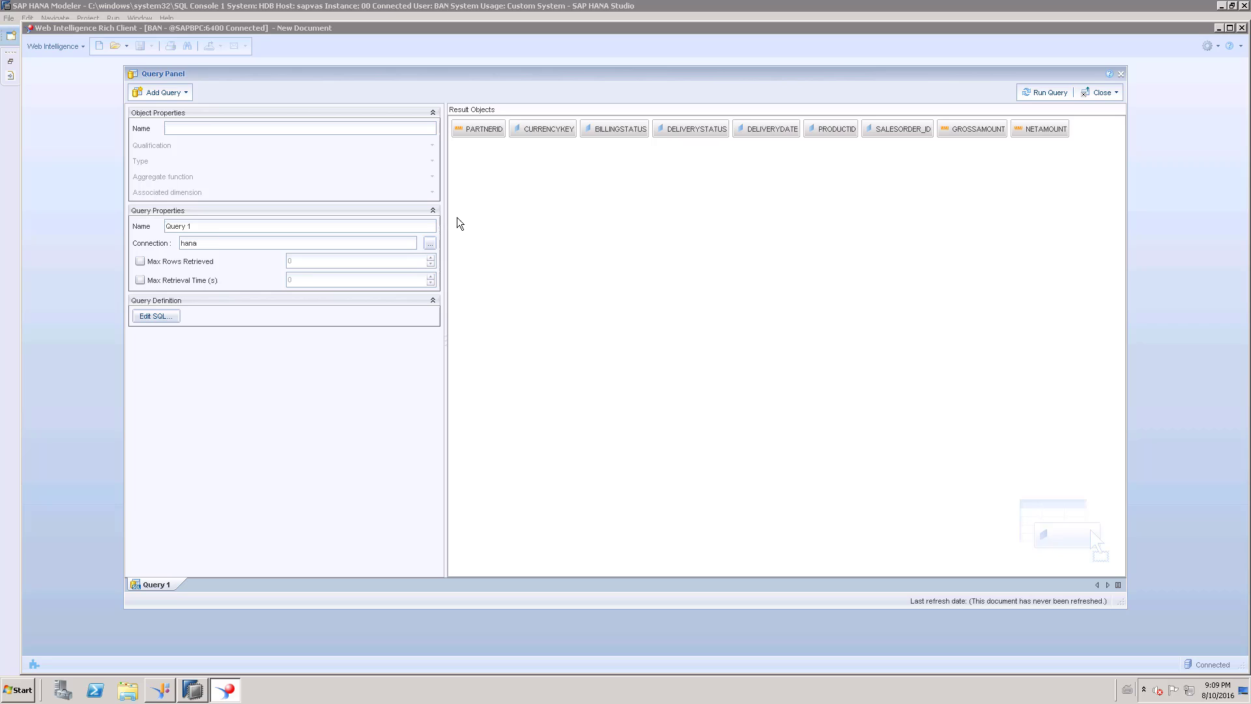
Show the Object Properties of the PARTNERID result object, a Number measure.
left_click(492, 133)
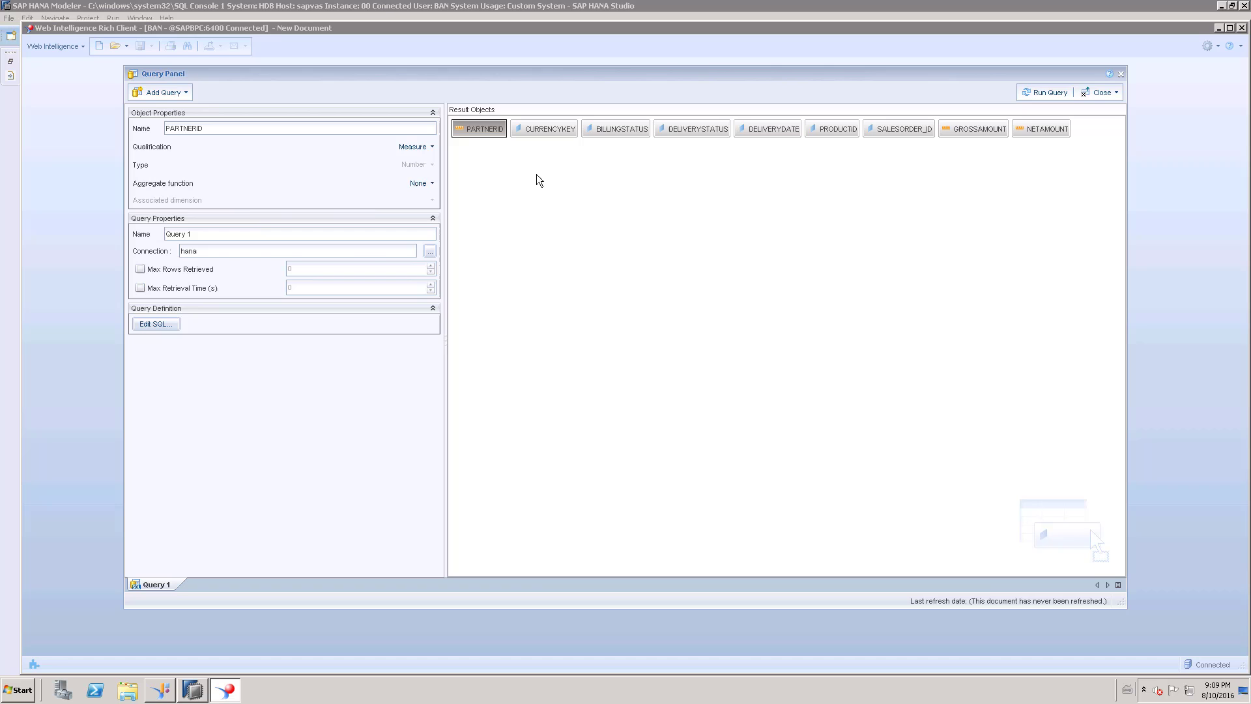
left_click(193, 689)
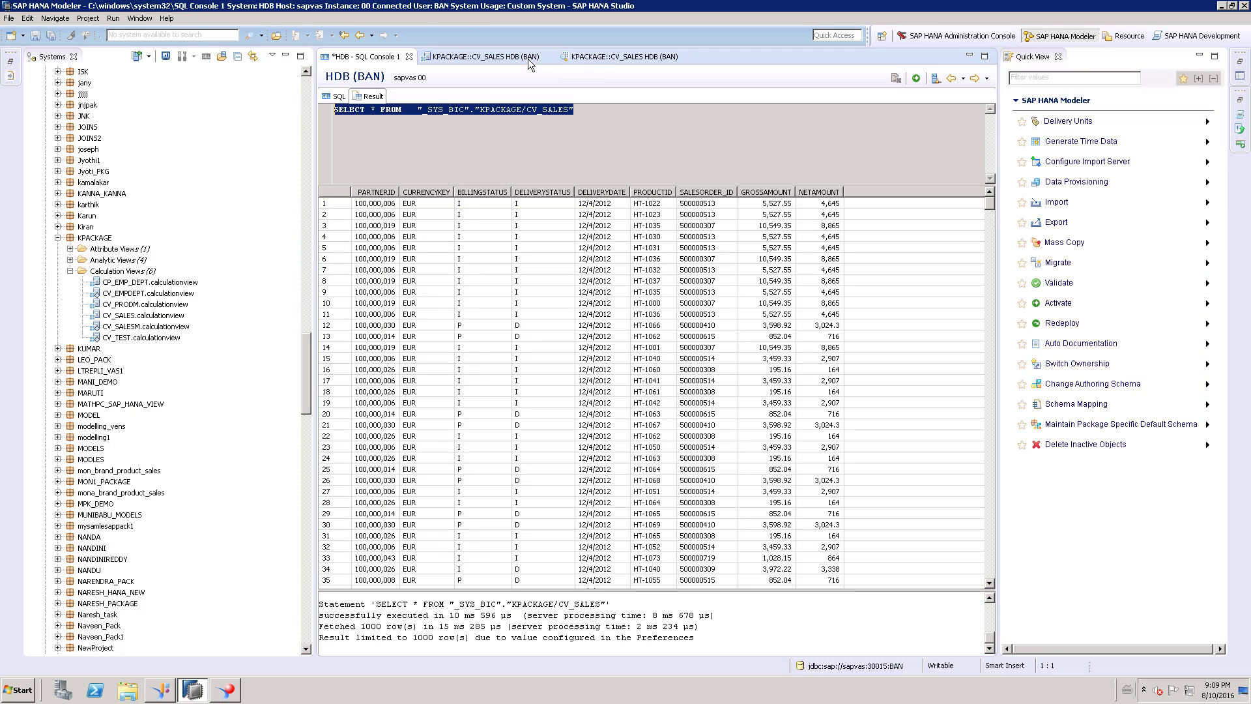
left_click(510, 60)
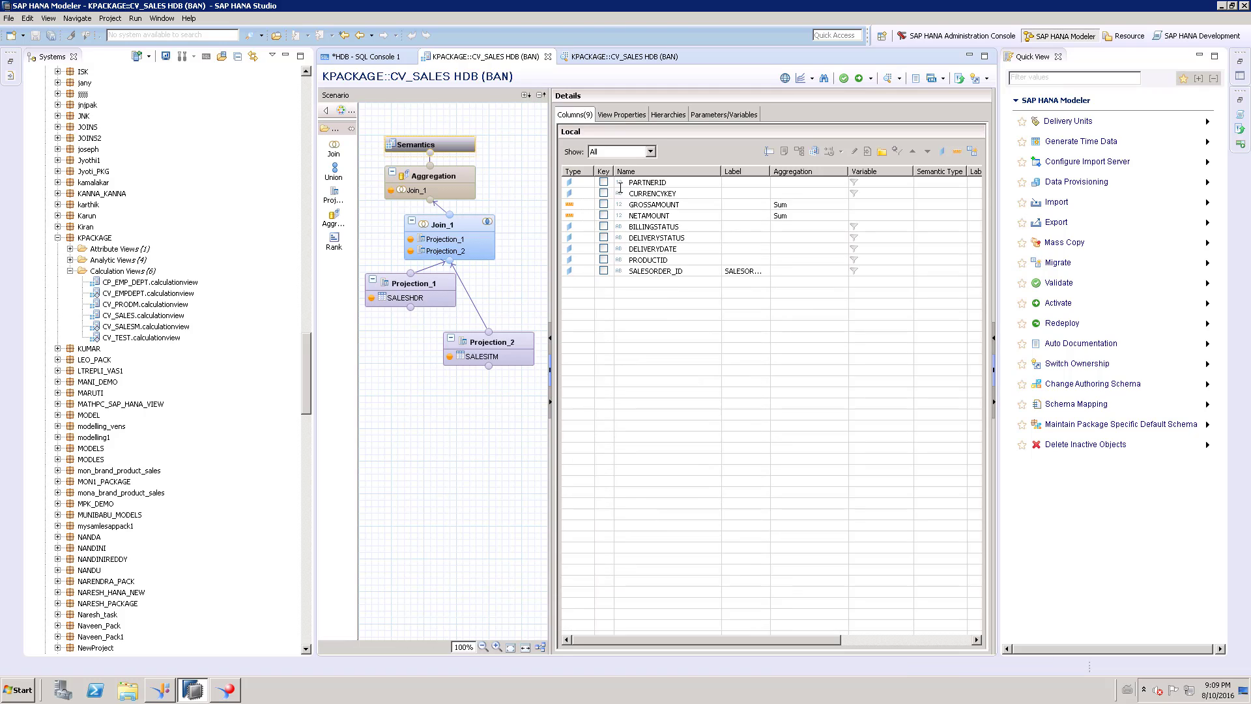
double_click(621, 181)
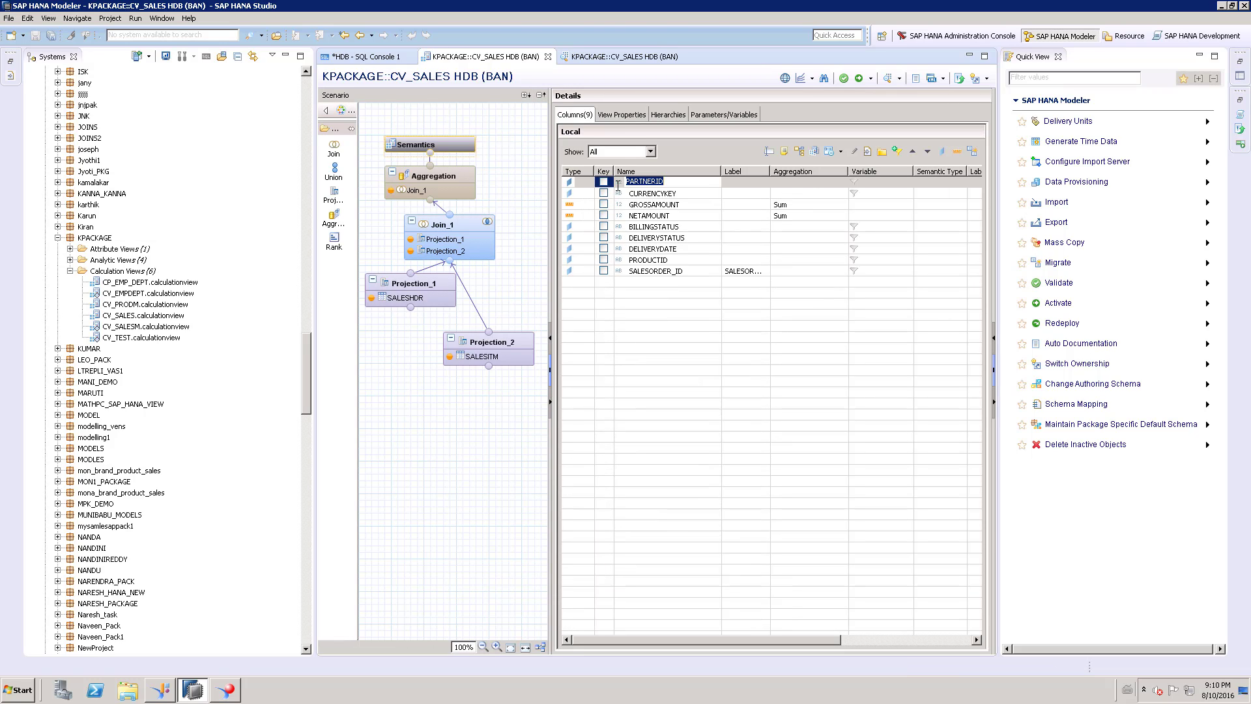
left_click(226, 689)
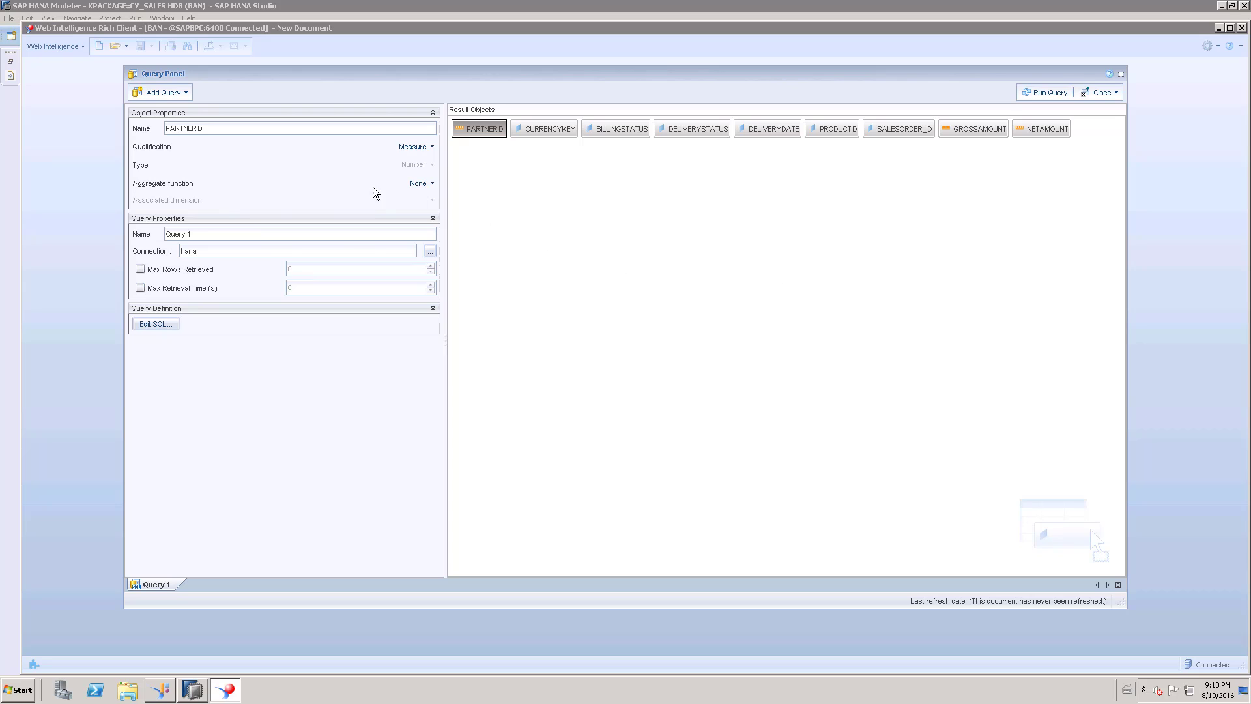
Set PARTNERID's Qualification to Dimension and its Type to String.
left_click(430, 147)
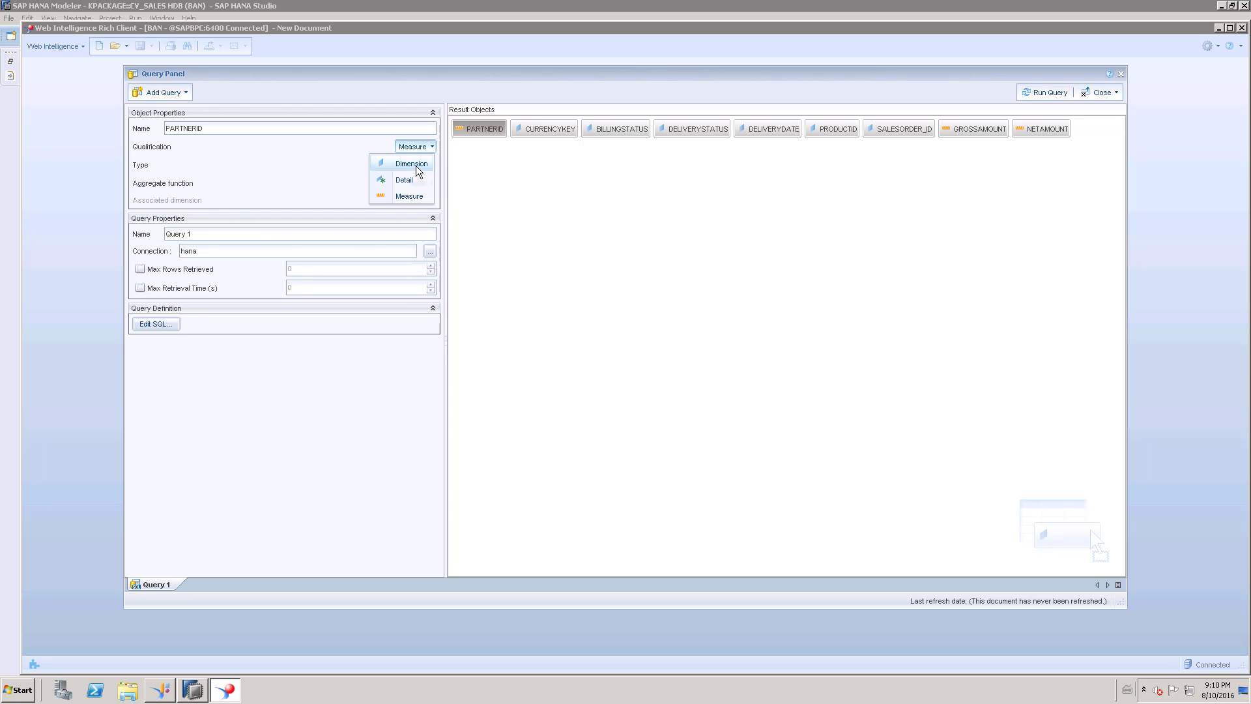
left_click(412, 163)
left_click(425, 165)
left_click(417, 184)
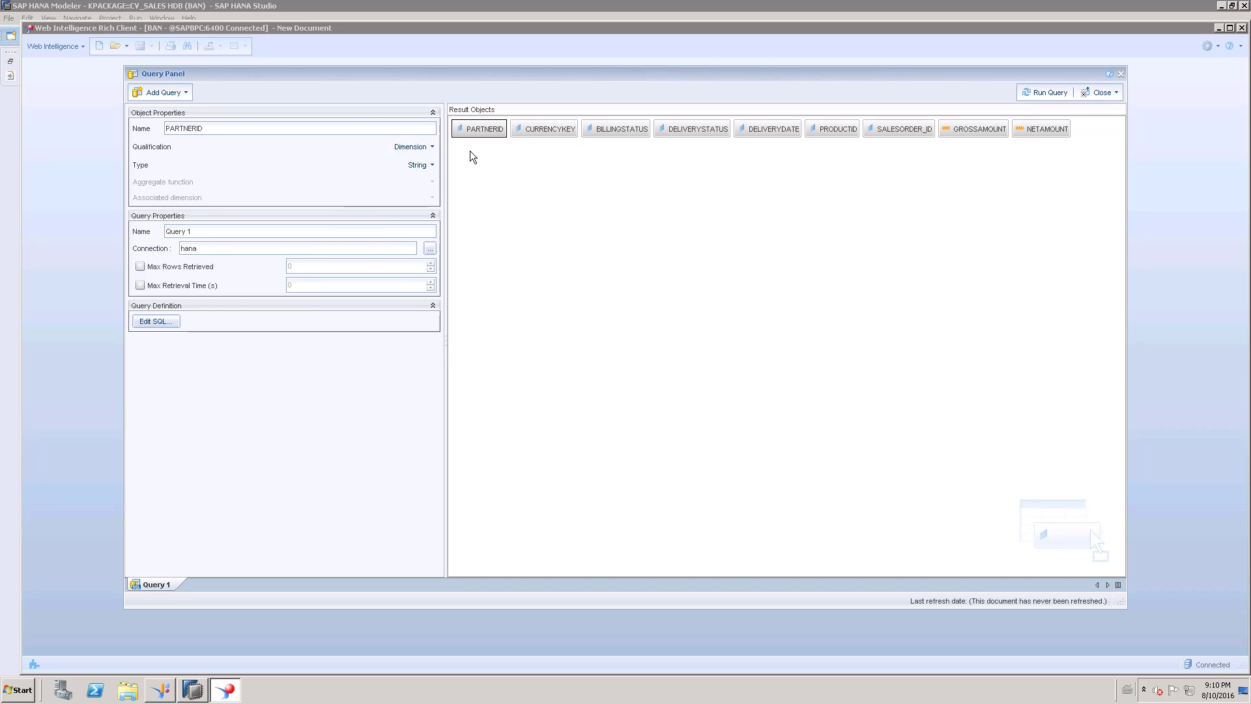
Run the query and refresh Report 1 to show the nine CV_SALES columns, PARTNERID through NETAMOUNT.
left_click(1043, 94)
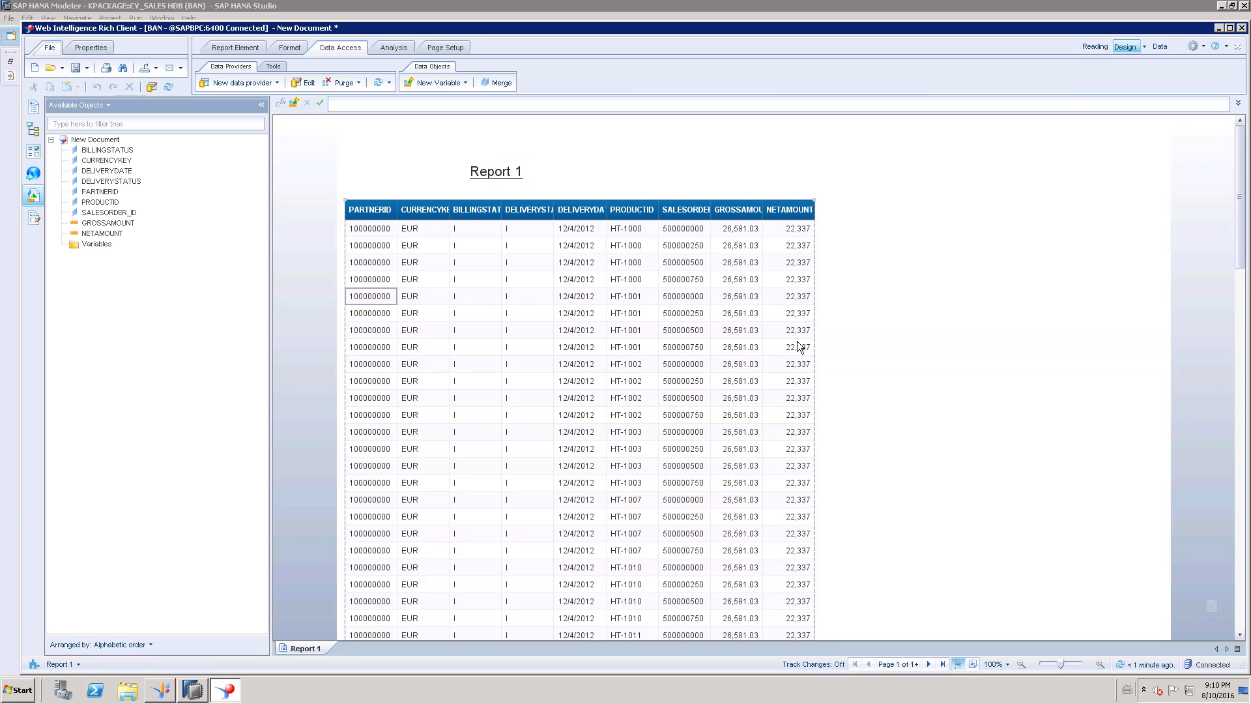
left_click(169, 86)
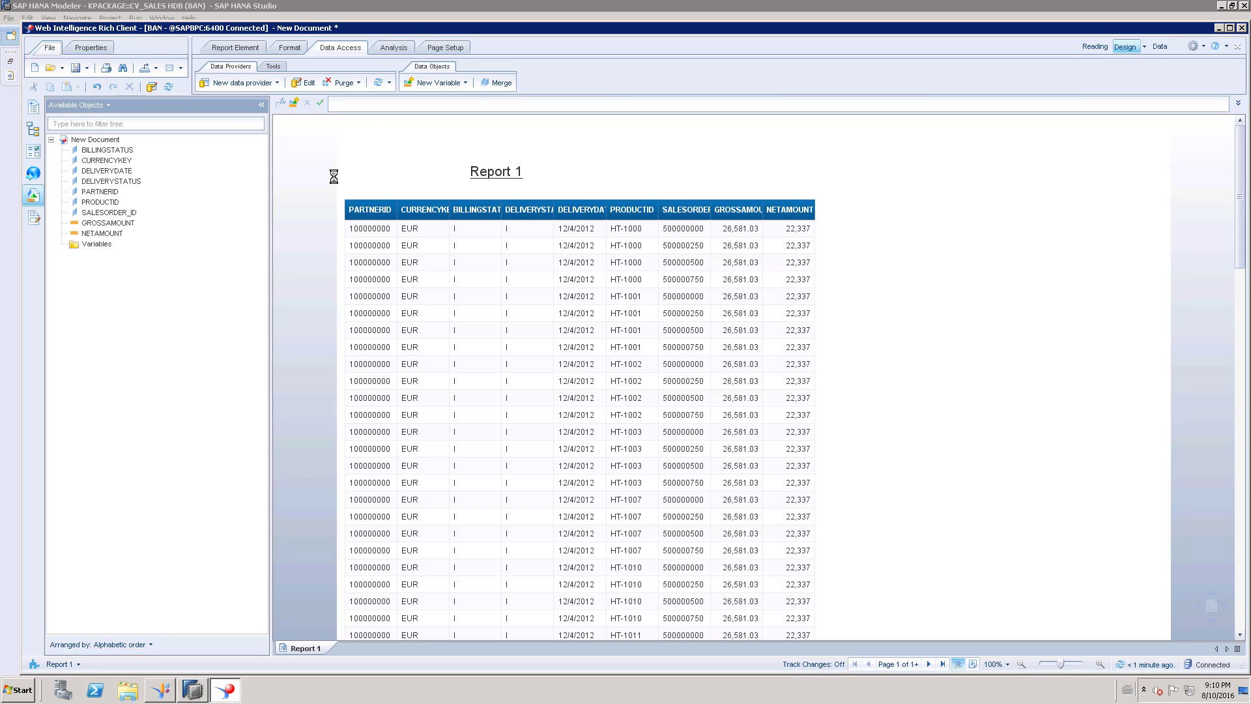
mouse_move(746, 19)
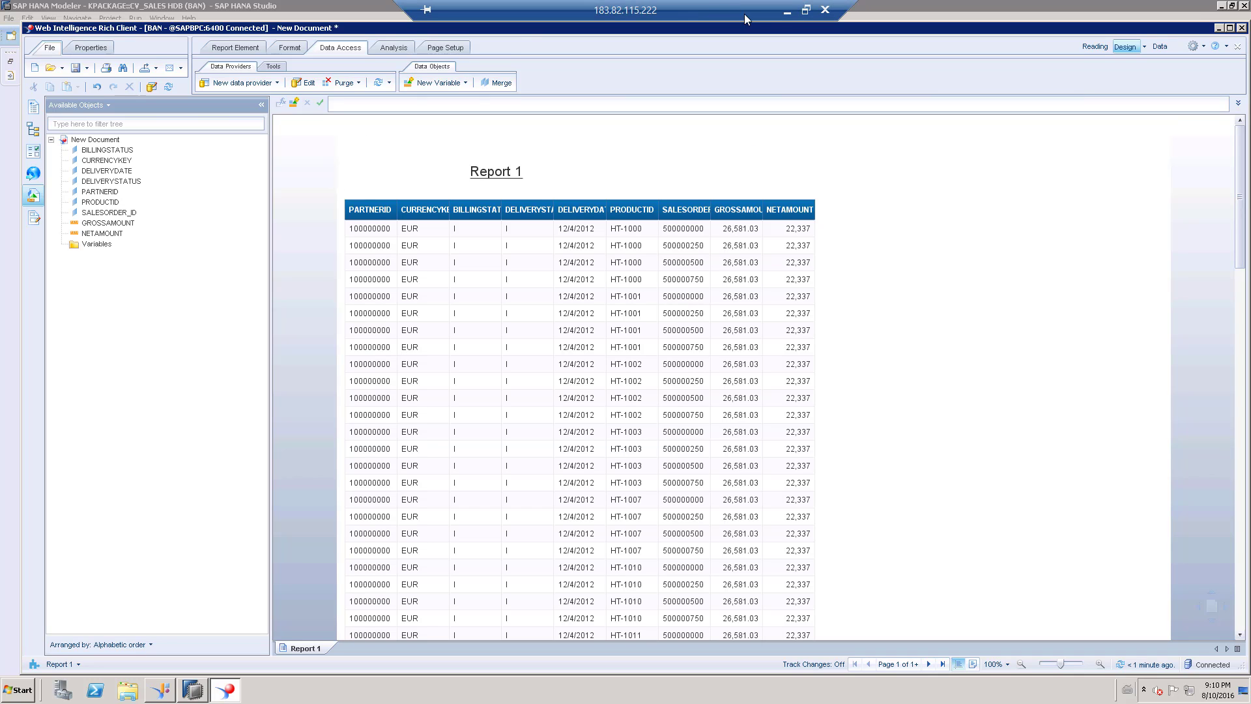